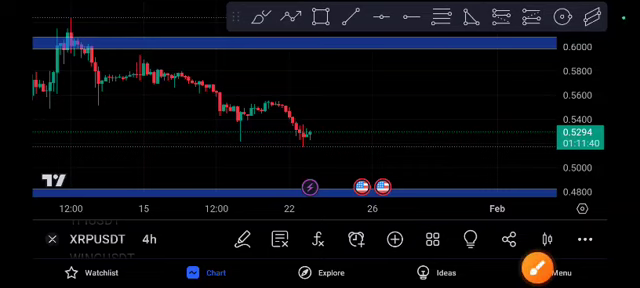
Sketch a red dip to support and rise toward 0.6000, then clear it
click(537, 268)
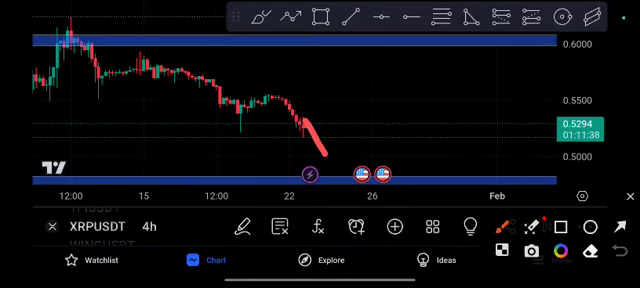
mouse_move(305, 122)
mouse_down()
mouse_move(398, 62)
mouse_move(380, 68)
mouse_up()
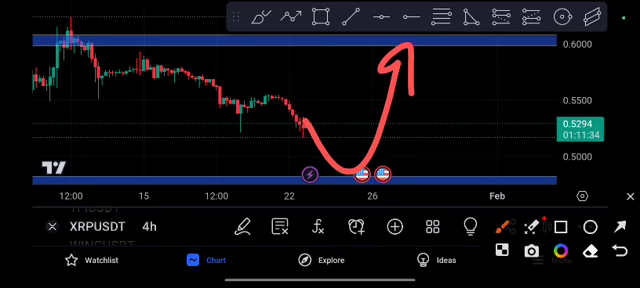
click(630, 196)
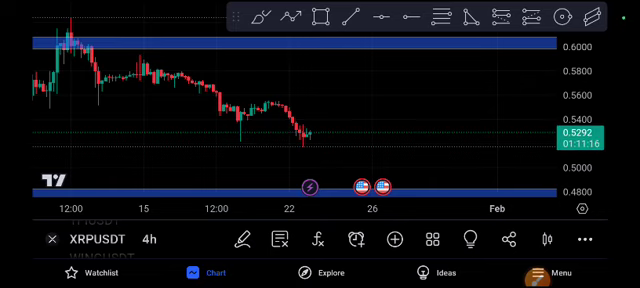
Draw two red arrows pointing up toward the upper zone, then clear them
click(538, 276)
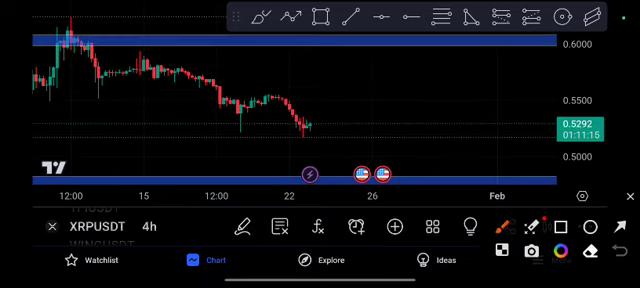
drag(240, 100, 420, 30)
drag(320, 70, 355, 25)
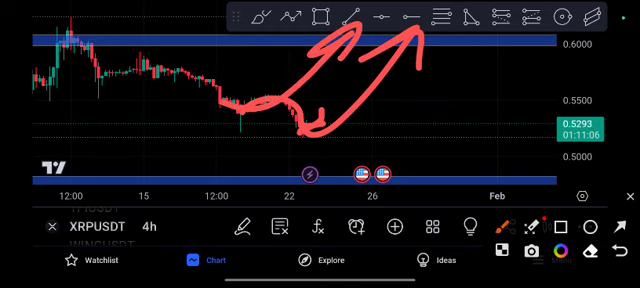
click(630, 196)
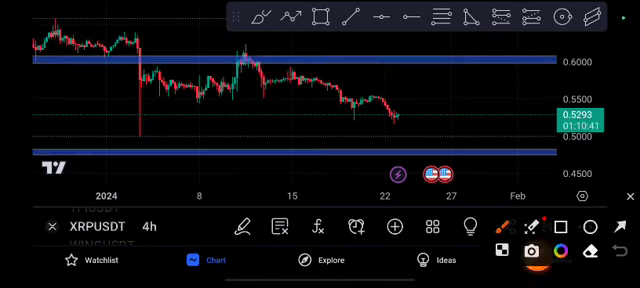
drag(155, 20, 165, 40)
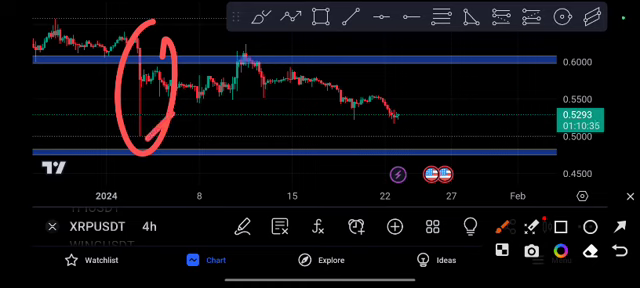
mouse_move(148, 135)
mouse_down()
mouse_move(245, 48)
mouse_move(410, 125)
mouse_up()
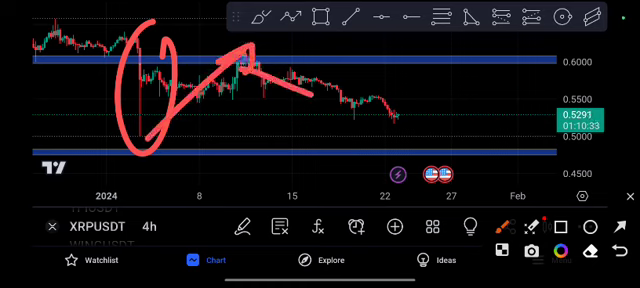
drag(140, 110, 445, 110)
mouse_move(385, 125)
mouse_down()
mouse_move(415, 60)
mouse_move(425, 80)
mouse_up()
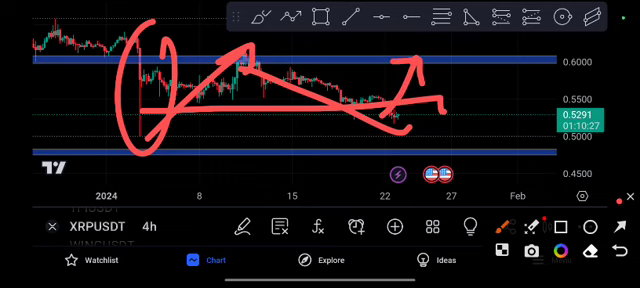
click(630, 196)
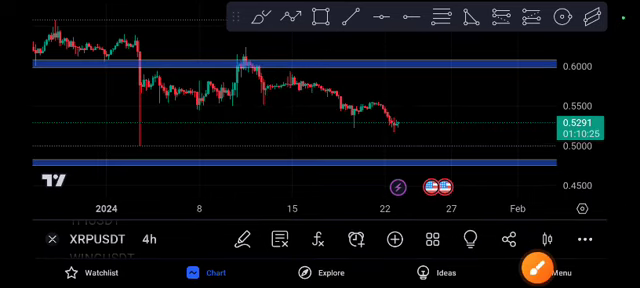